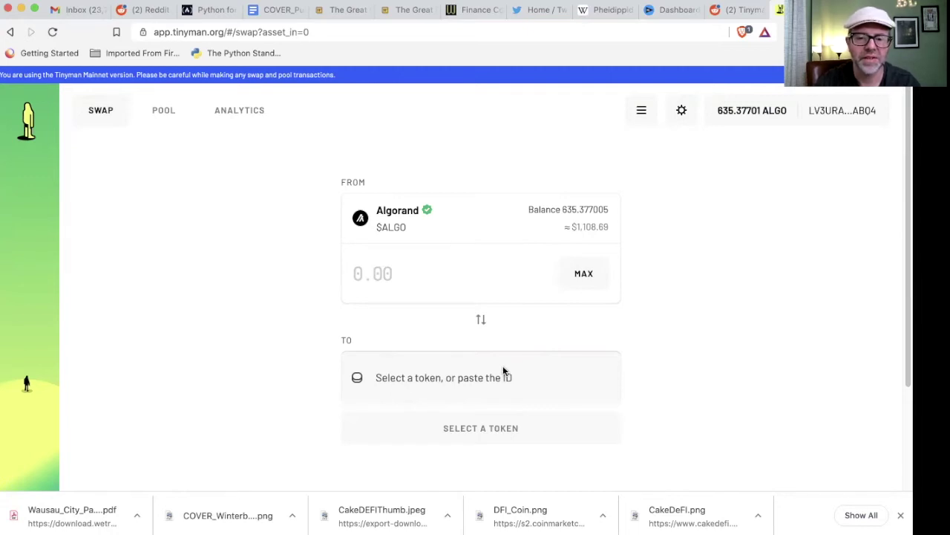
# - Open the receive-token picker and expand it to the full list of available tokens
pyautogui.click(419, 371)
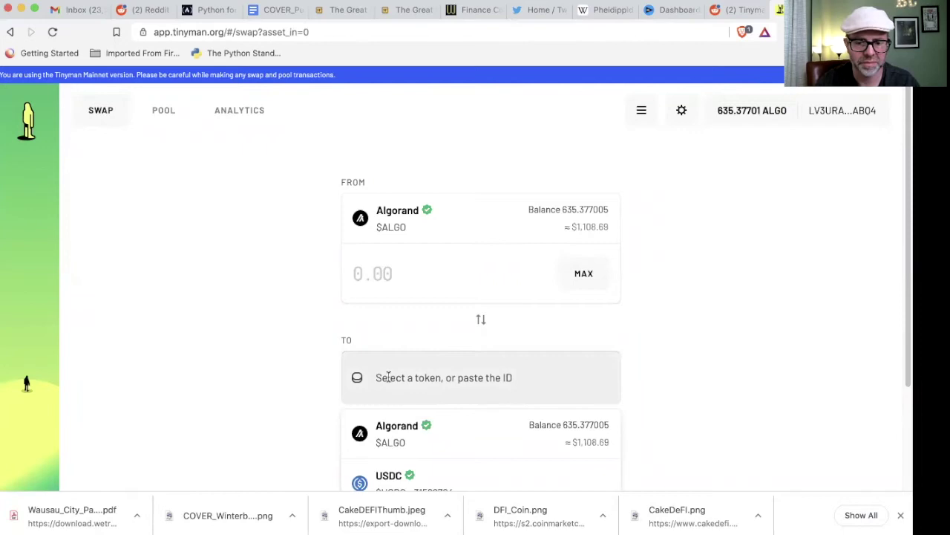
pyautogui.click(283, 379)
pyautogui.scroll(-3, 283, 379)
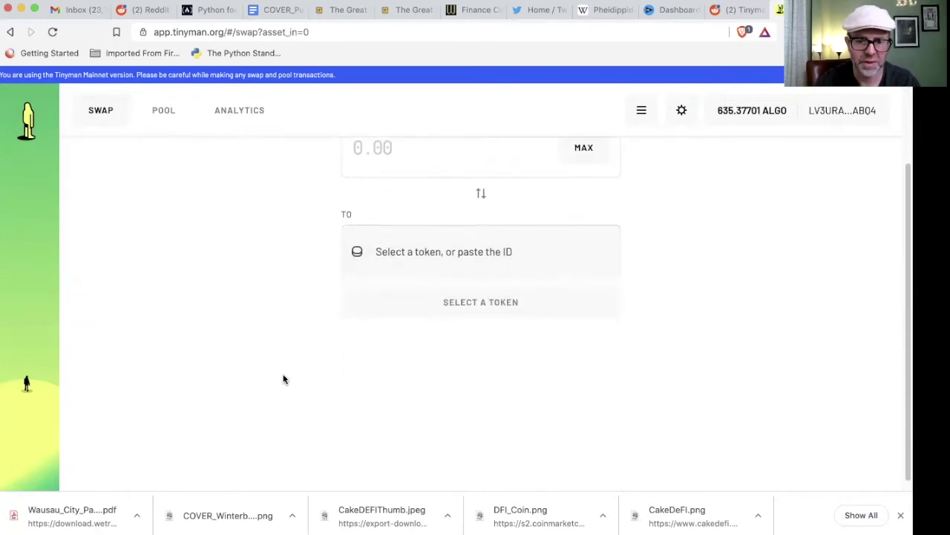
pyautogui.click(425, 232)
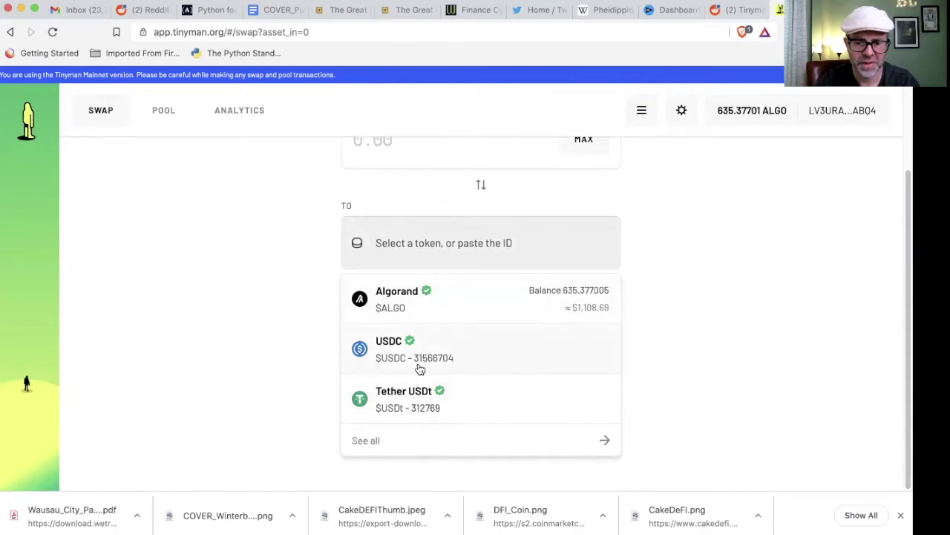
pyautogui.click(372, 444)
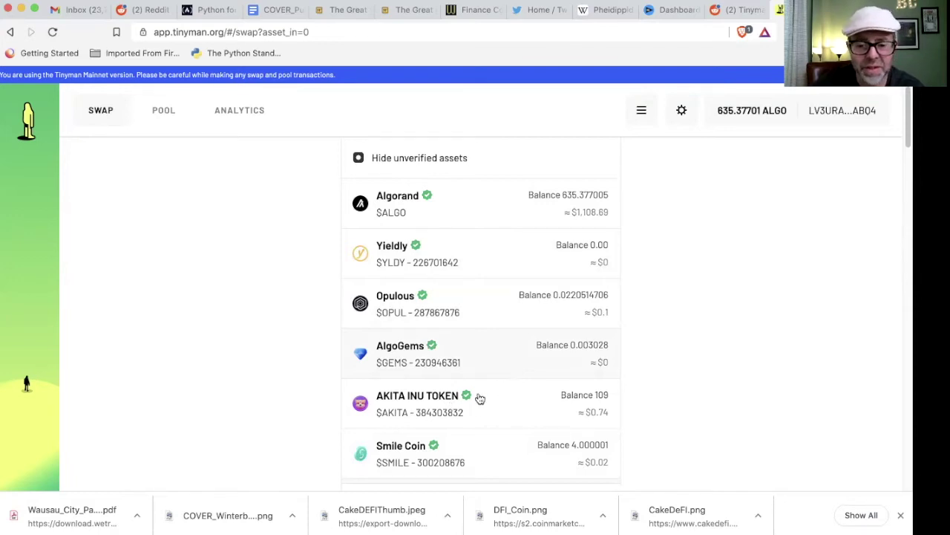
# - Browse down the full token list, then return to the top where Yieldly appears
pyautogui.scroll(-5, 480, 399)
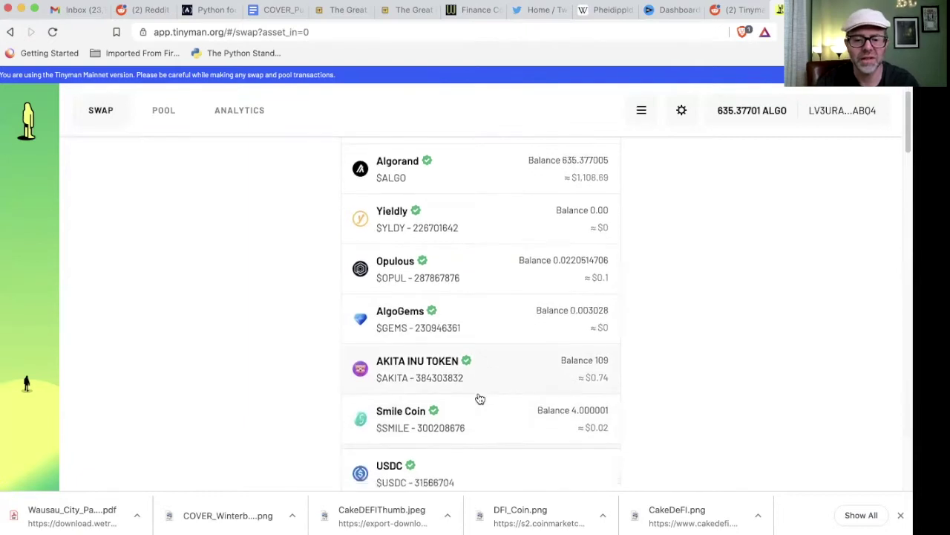
pyautogui.scroll(-3, 479, 399)
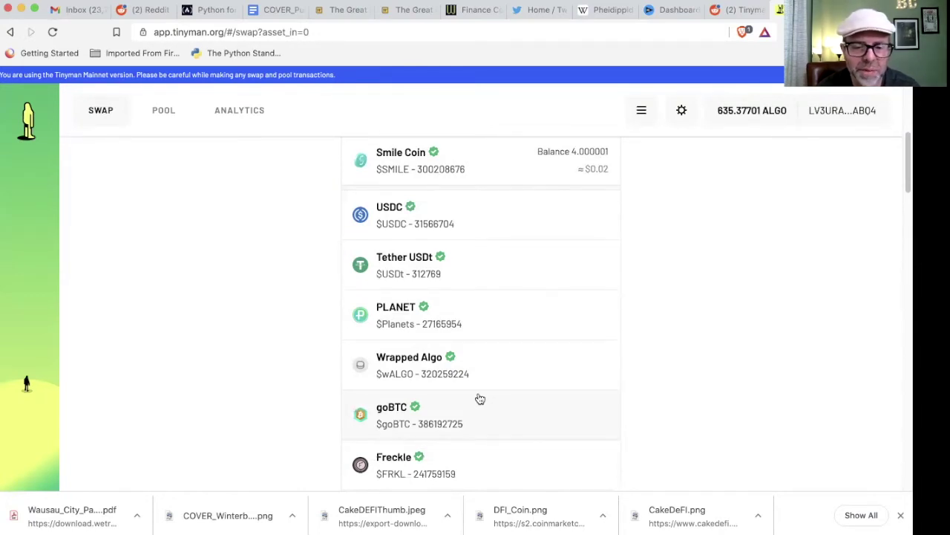
pyautogui.scroll(-5, 480, 398)
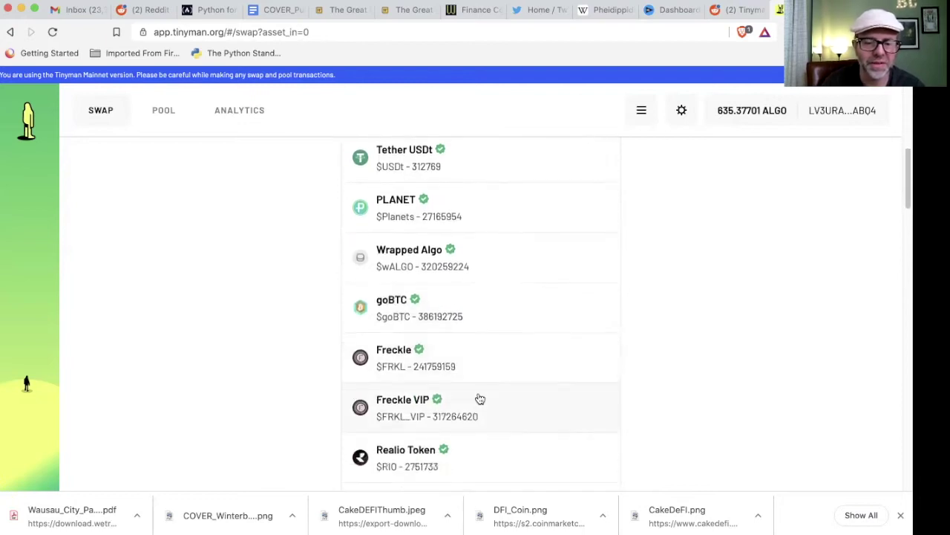
pyautogui.scroll(-5, 479, 399)
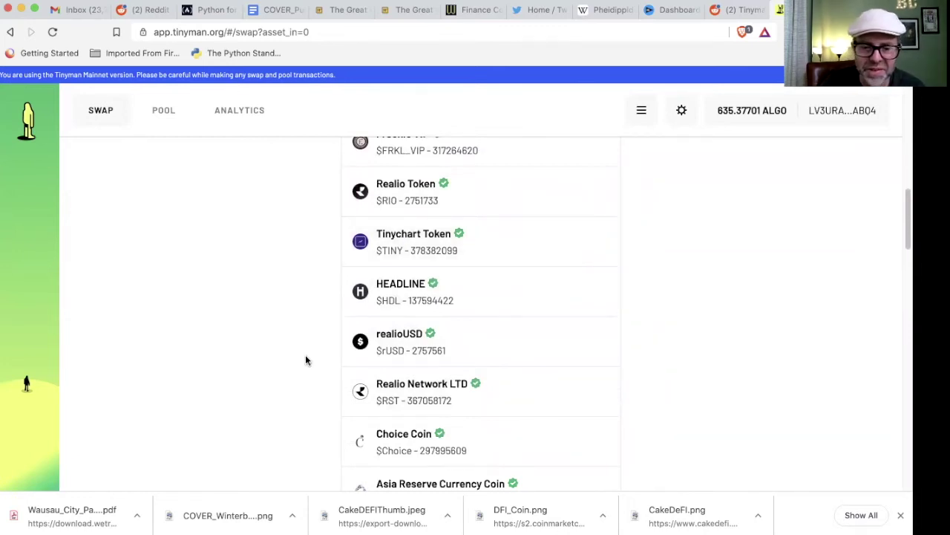
pyautogui.scroll(-4, 305, 360)
pyautogui.scroll(-3, 305, 360)
pyautogui.scroll(-4, 305, 360)
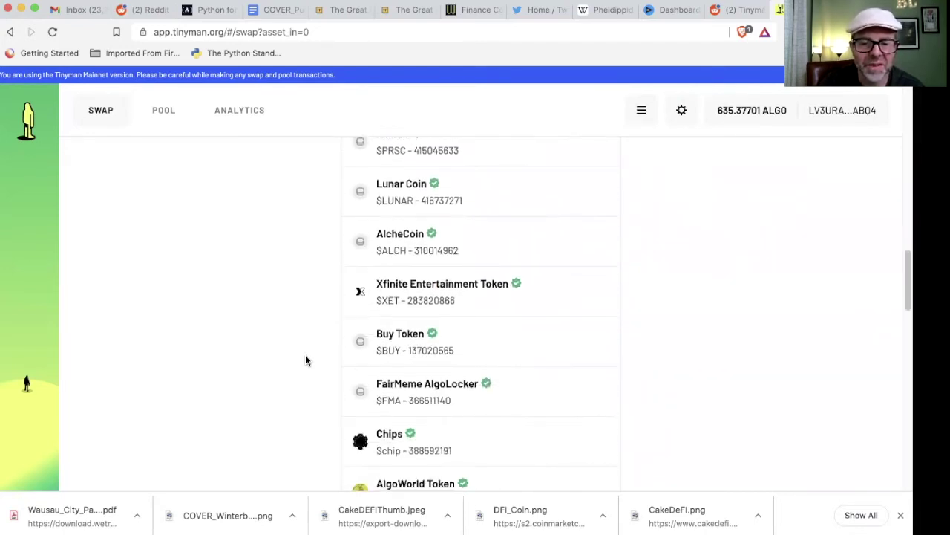
pyautogui.scroll(-4, 305, 360)
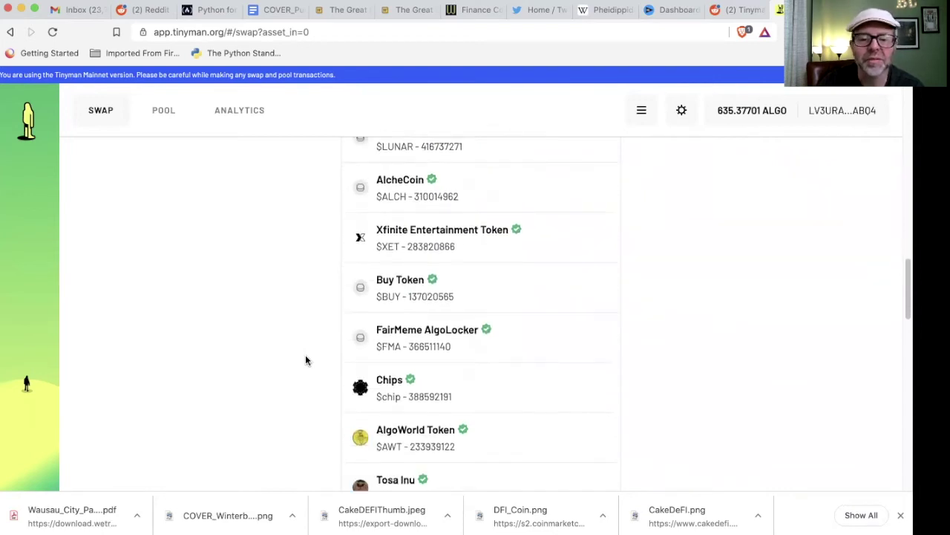
pyautogui.scroll(-2, 306, 360)
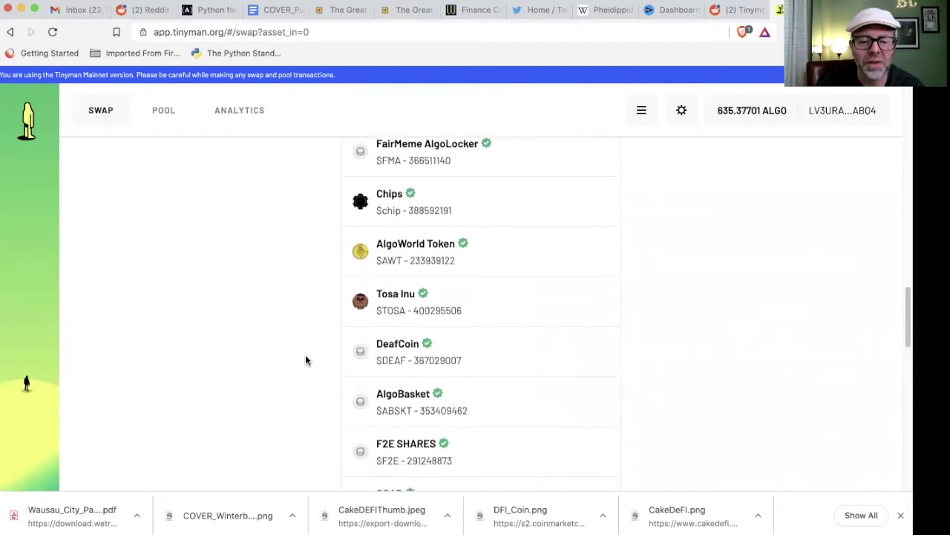
pyautogui.scroll(-3, 305, 360)
pyautogui.scroll(-4, 305, 360)
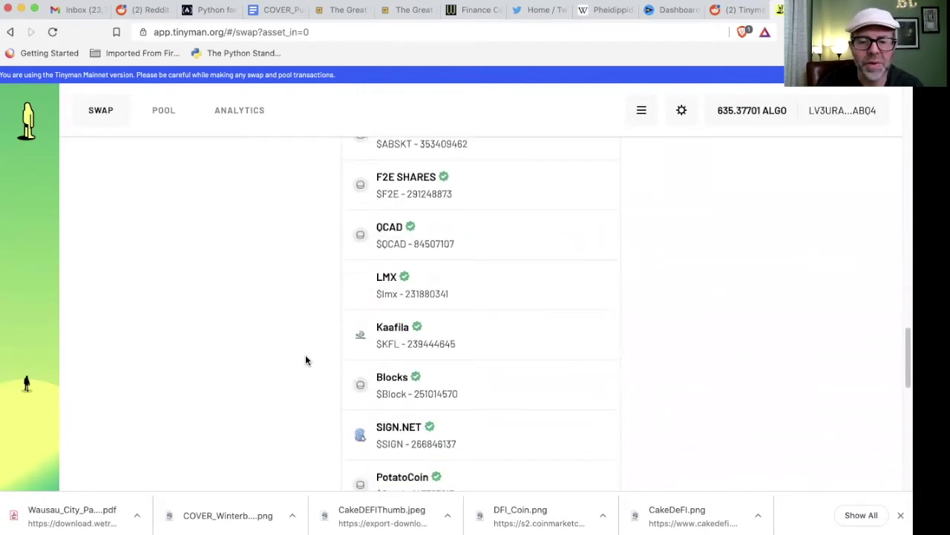
pyautogui.scroll(-5, 305, 360)
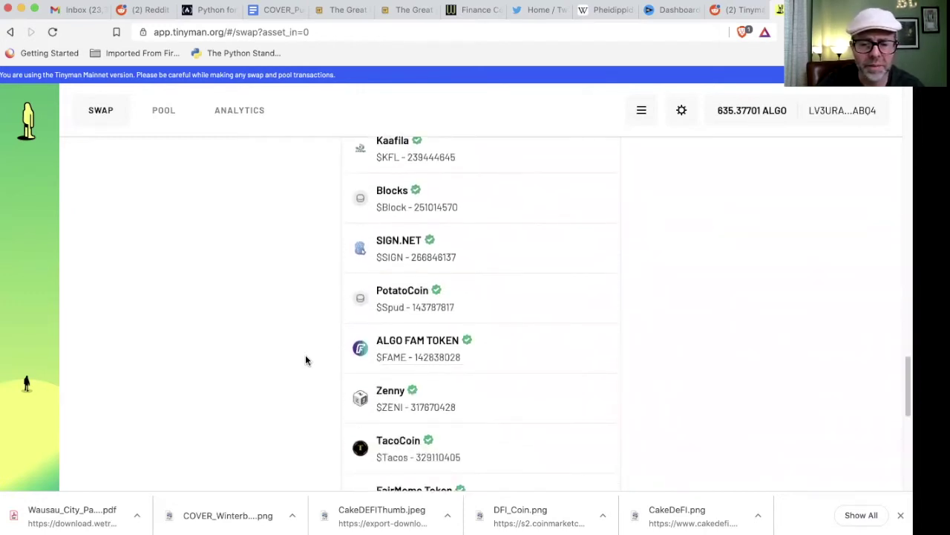
pyautogui.scroll(-1, 305, 360)
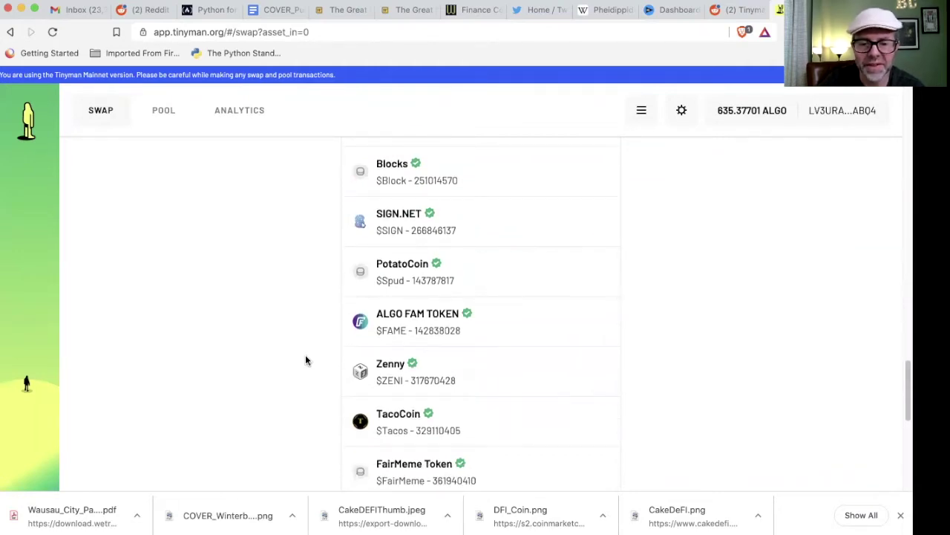
pyautogui.scroll(-1, 305, 360)
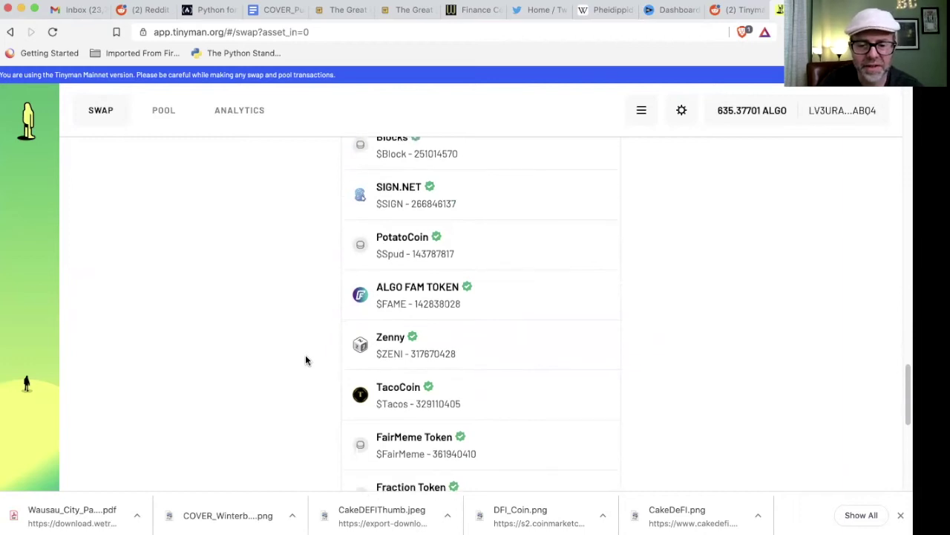
pyautogui.scroll(2, 305, 360)
pyautogui.scroll(17, 305, 360)
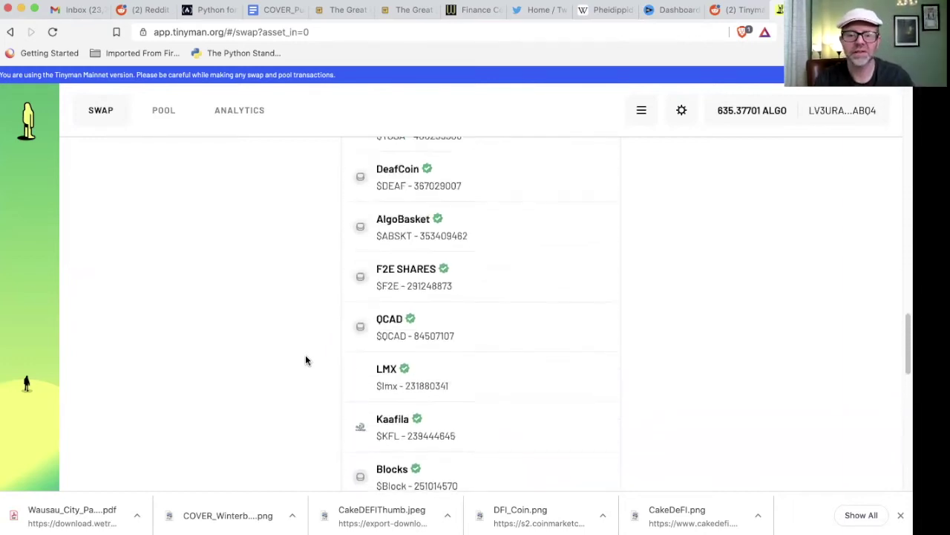
pyautogui.scroll(13, 305, 360)
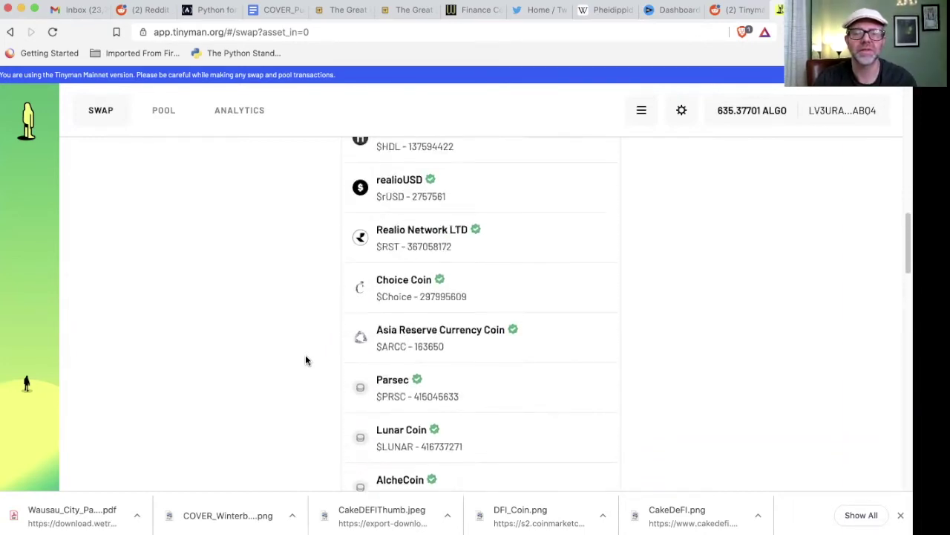
pyautogui.scroll(15, 305, 361)
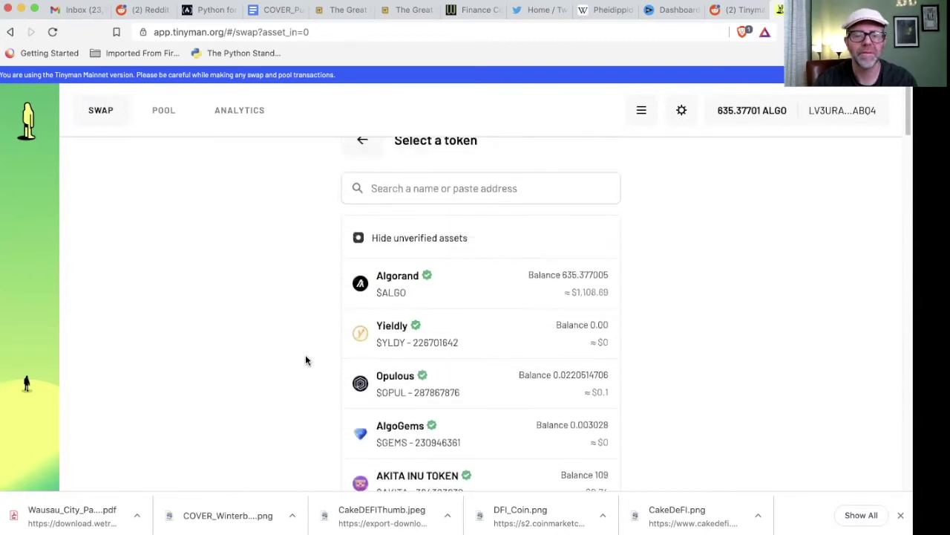
# - Choose Yieldly (YLDY) as the receive token and swap 1 ALGO, quoted at about 97.296322 YLDY
pyautogui.click(445, 343)
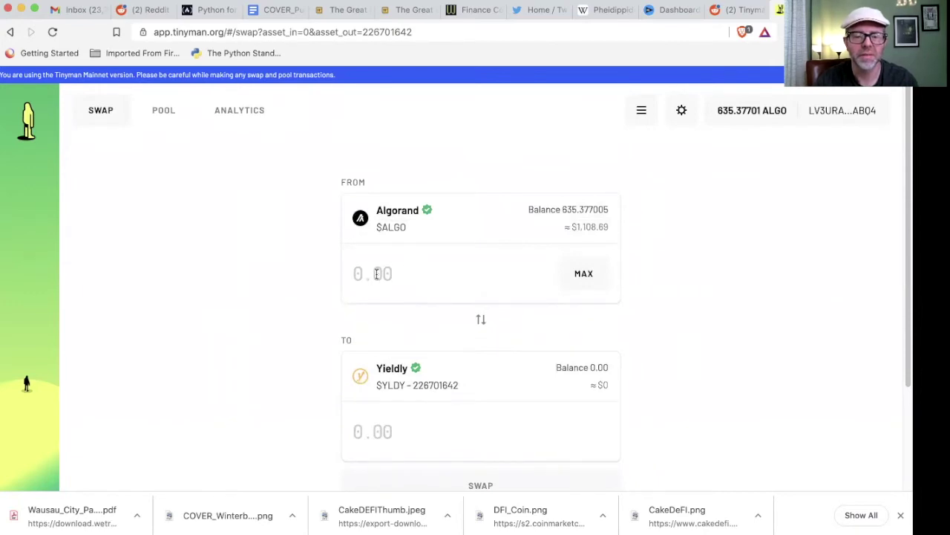
pyautogui.write('5')
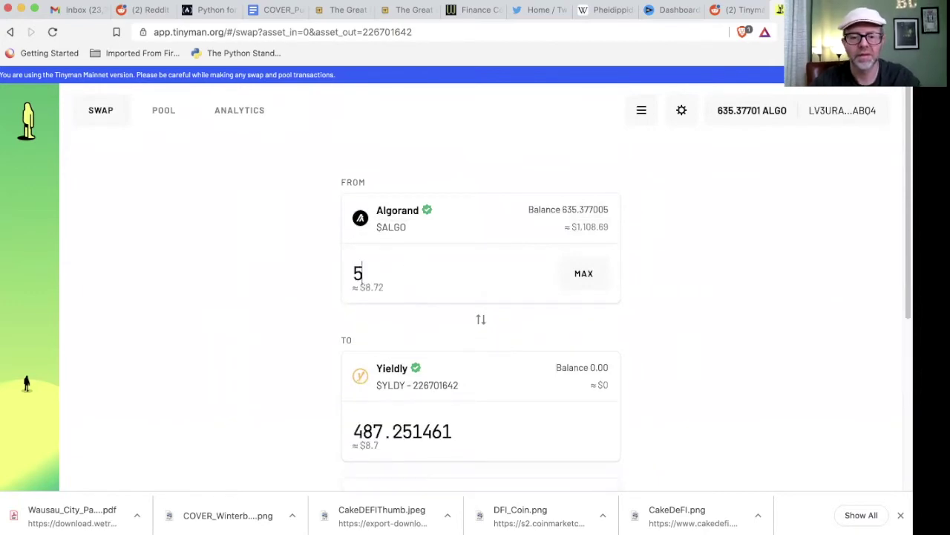
pyautogui.press('BackSpace')
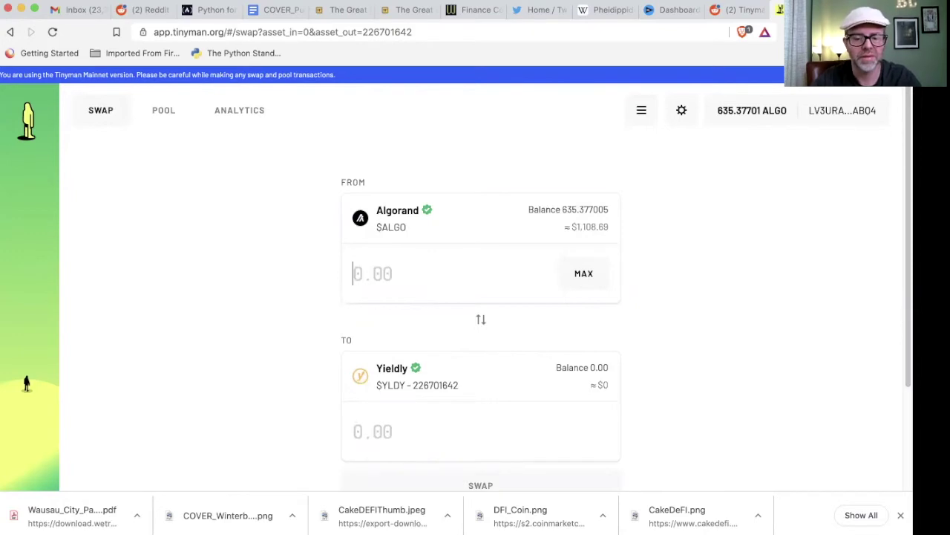
pyautogui.write('1')
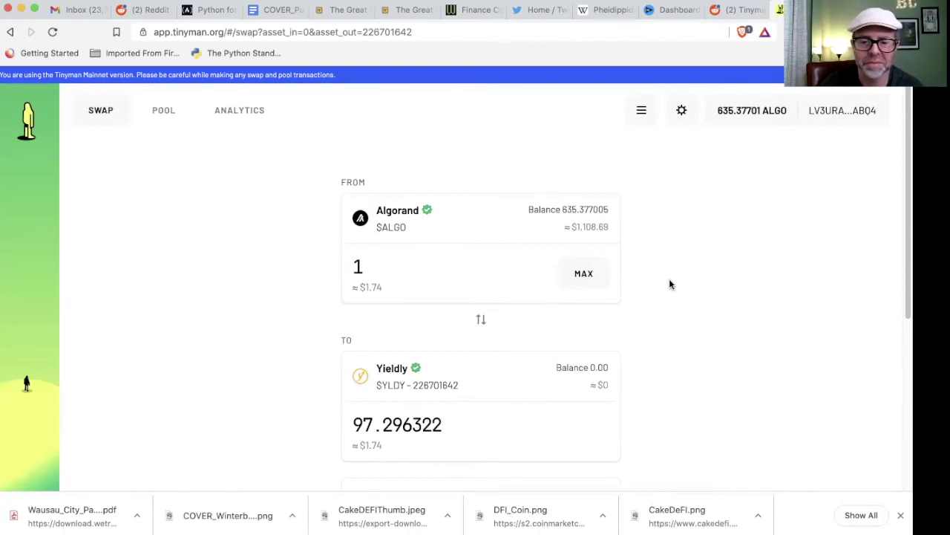
# - Submit and confirm the 1 ALGO to YLDY swap, guaranteeing at least 96.812029 YLDY
pyautogui.scroll(-5, 669, 285)
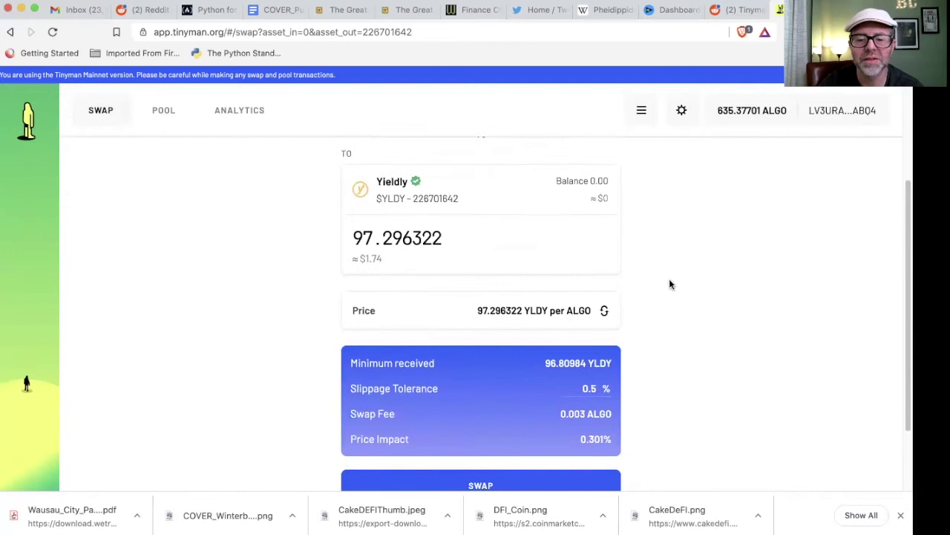
pyautogui.scroll(-2, 669, 280)
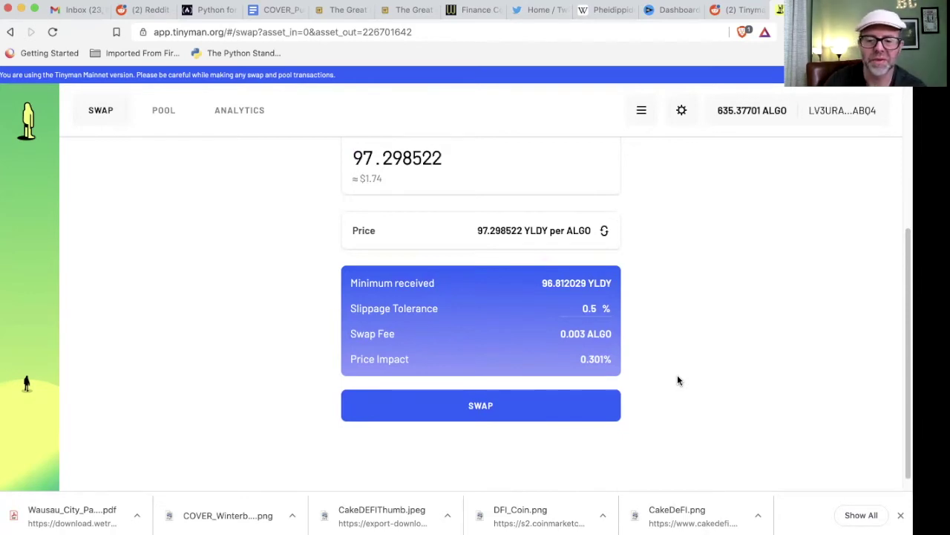
pyautogui.click(484, 407)
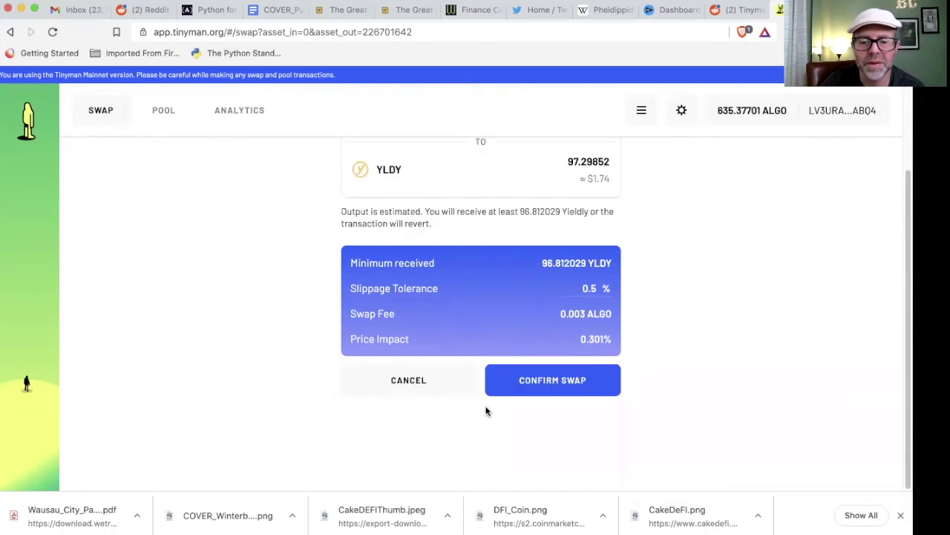
pyautogui.click(525, 381)
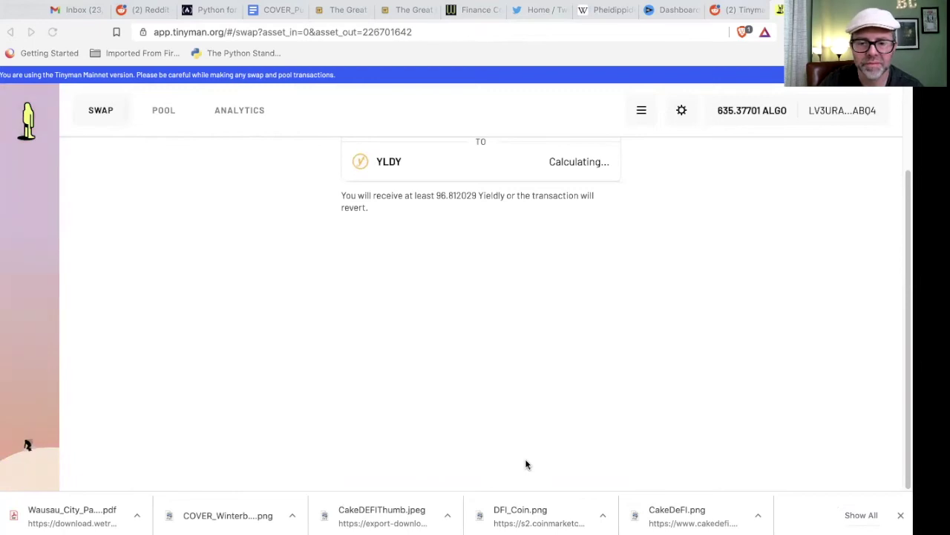
# - Approve the swap with the saved wallet password, receiving 97.25161 YLDY for 1 ALGO
pyautogui.click(465, 340)
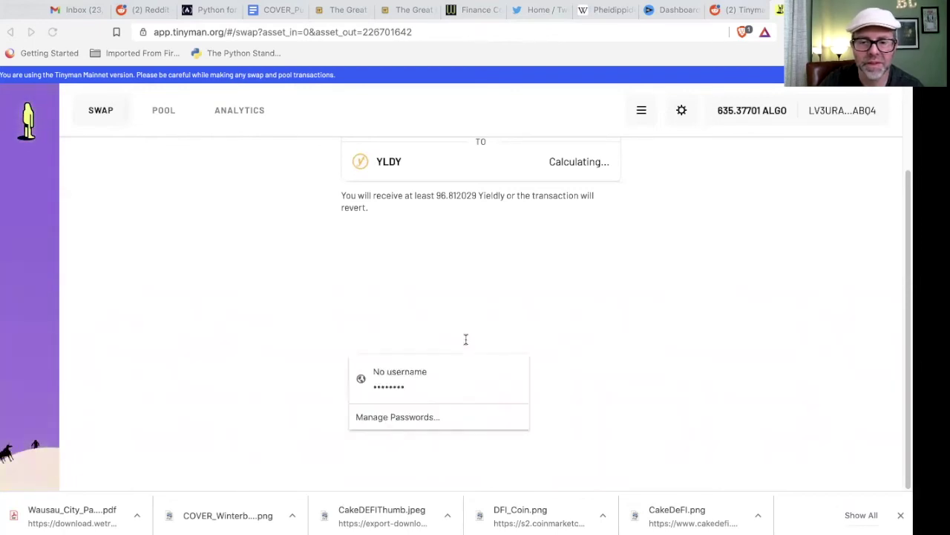
pyautogui.click(416, 384)
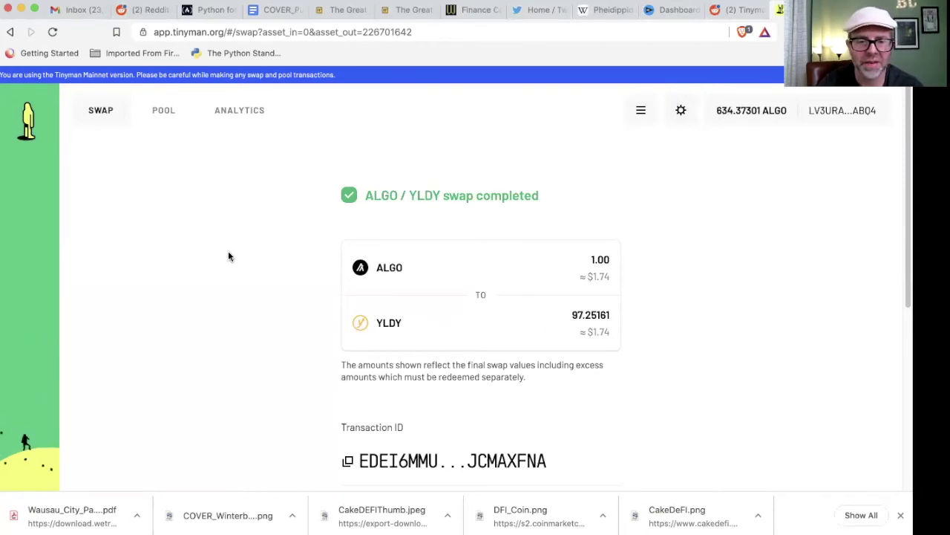
# - Go to the Pool page and open the YLDY / ALGO pool from Popular Pools
pyautogui.click(165, 109)
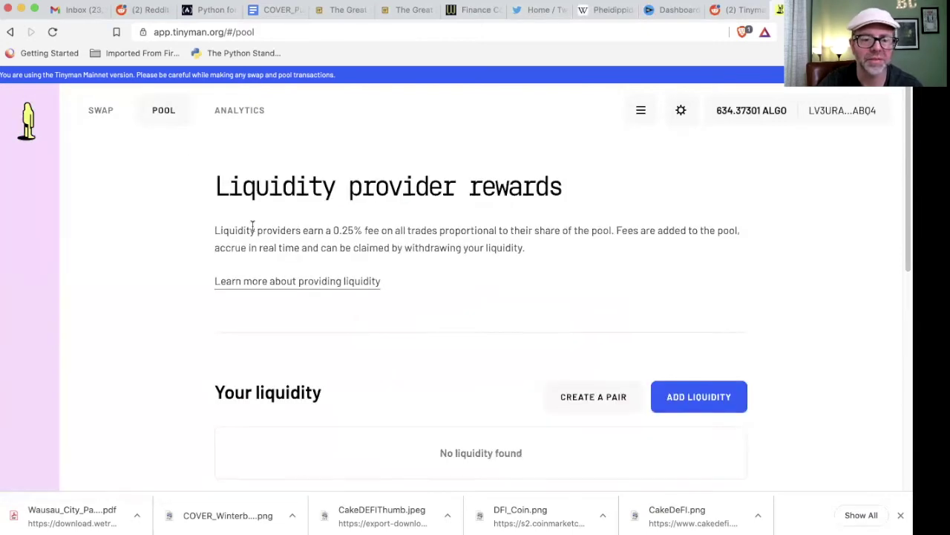
pyautogui.scroll(-4, 190, 320)
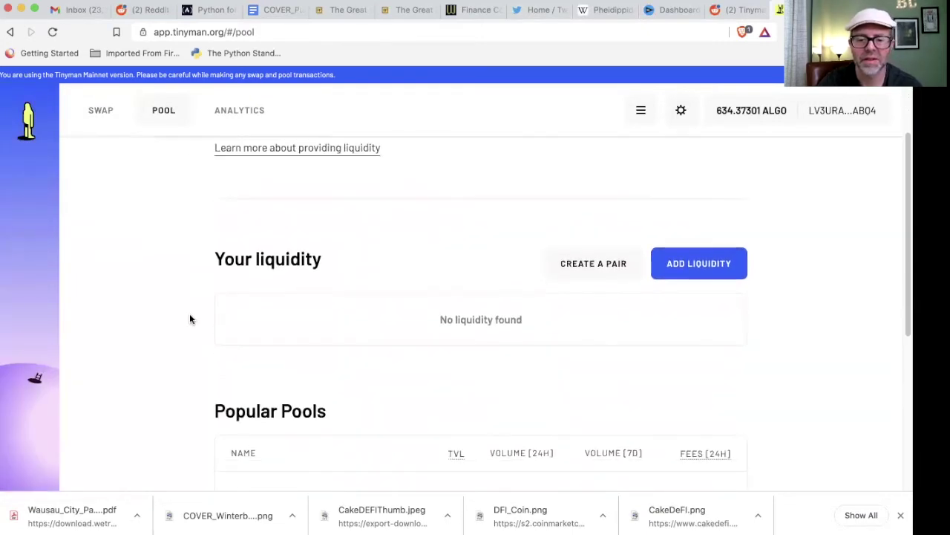
pyautogui.scroll(-6, 190, 319)
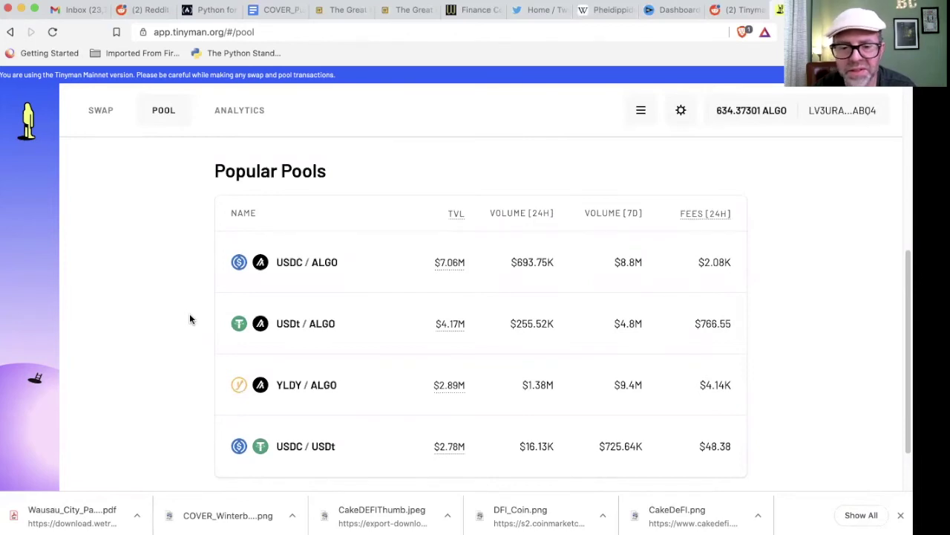
pyautogui.click(288, 384)
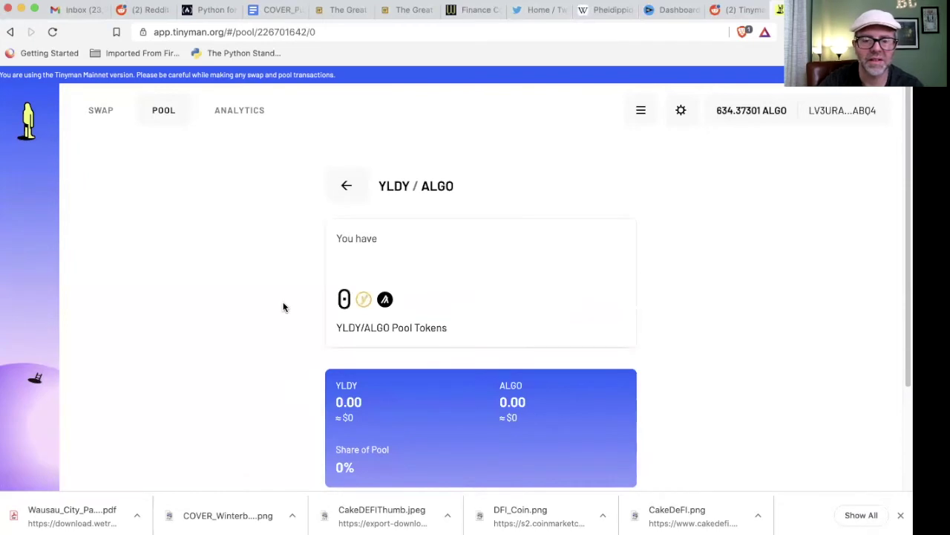
pyautogui.scroll(-2, 283, 307)
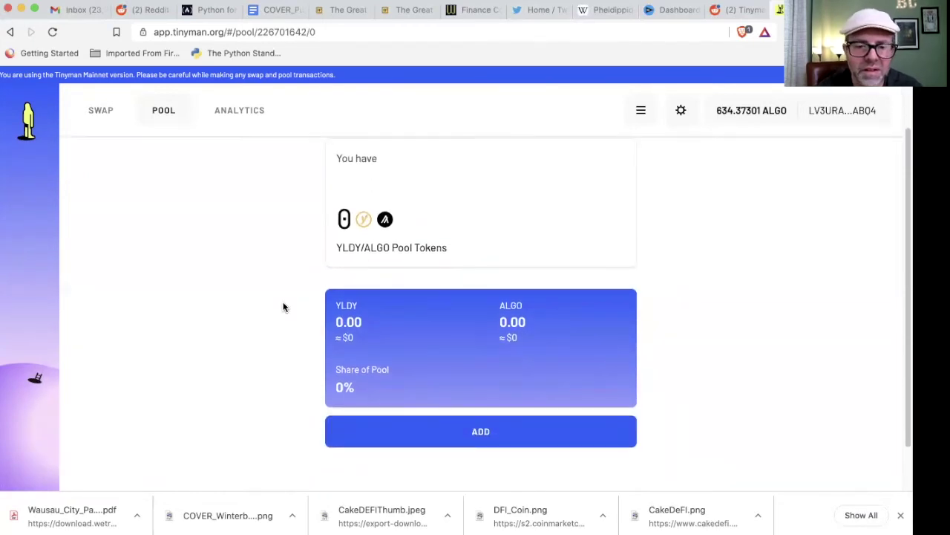
# - Add liquidity using the full 96.812029 YLDY balance and opt into the YLDY/ALGO pool token
pyautogui.click(479, 431)
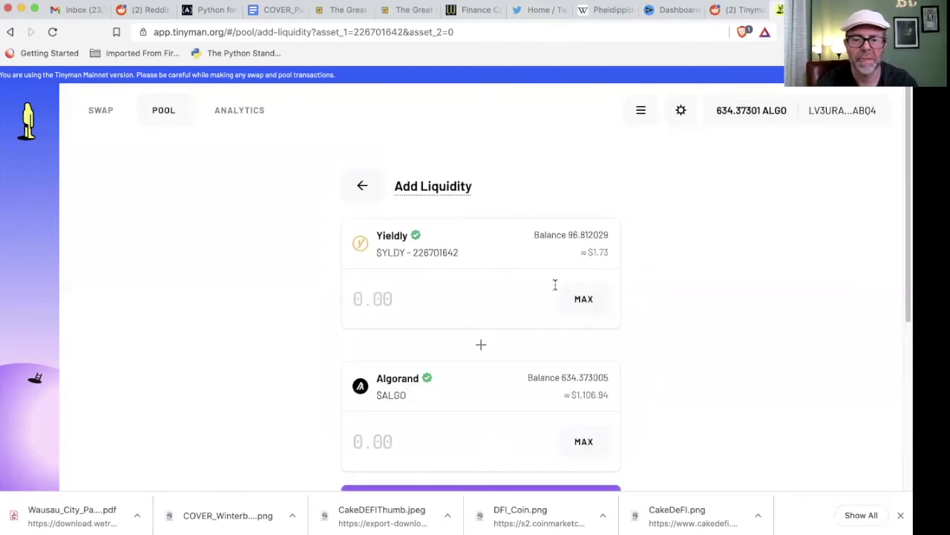
pyautogui.click(581, 299)
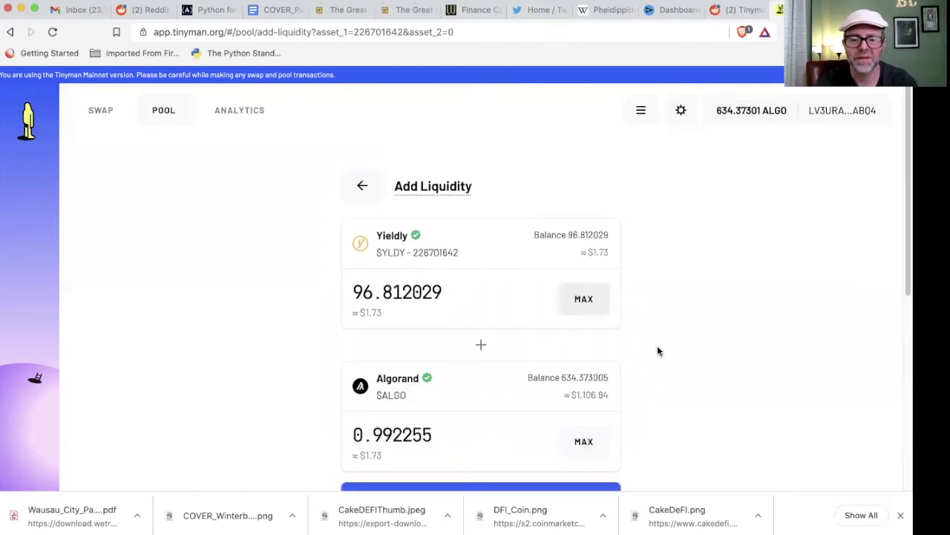
pyautogui.scroll(-1, 660, 350)
pyautogui.scroll(-4, 659, 351)
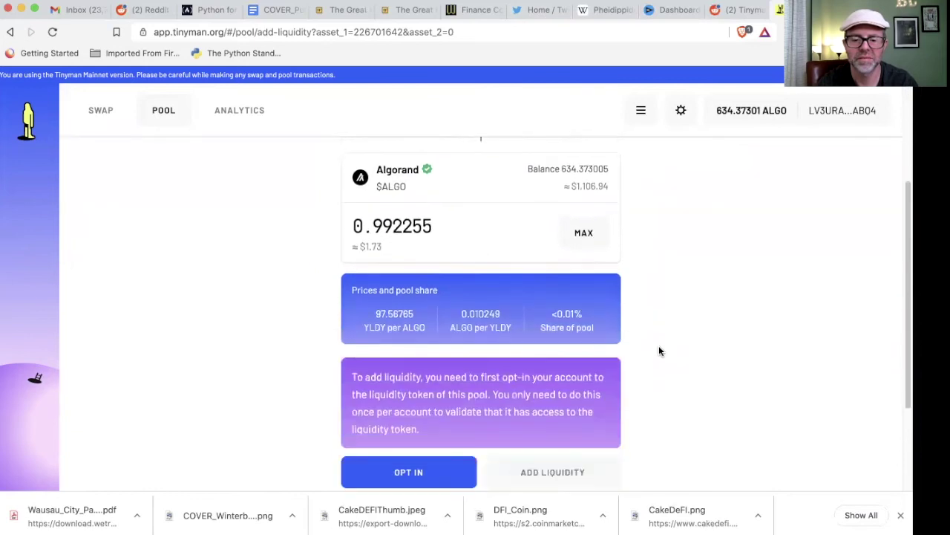
pyautogui.scroll(-1, 659, 351)
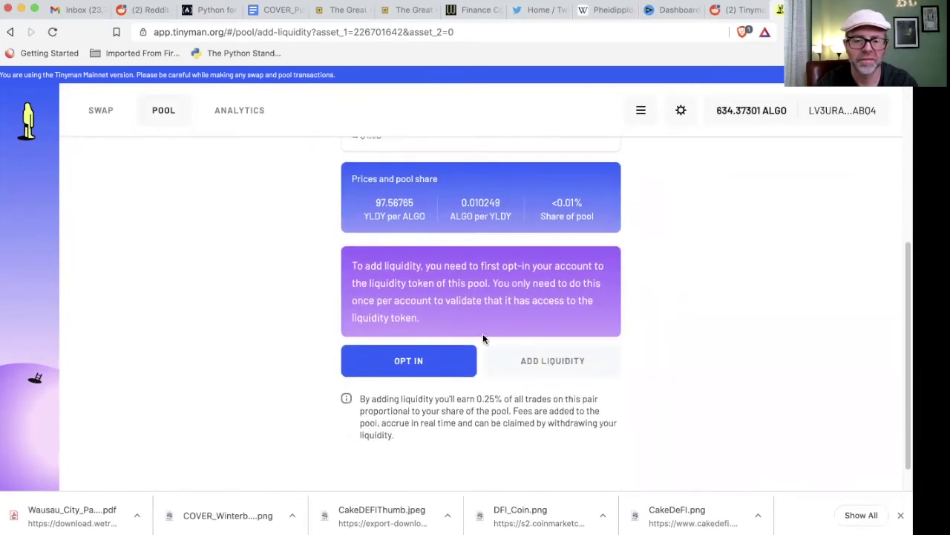
pyautogui.click(420, 361)
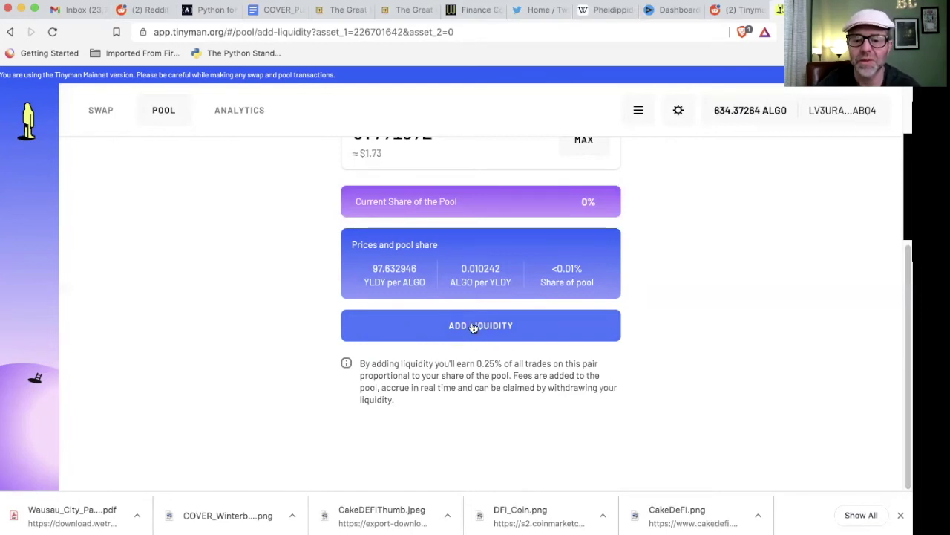
# - Review, confirm and sign the YLDY/ALGO supply, receiving 9.138029 pool tokens
pyautogui.click(473, 329)
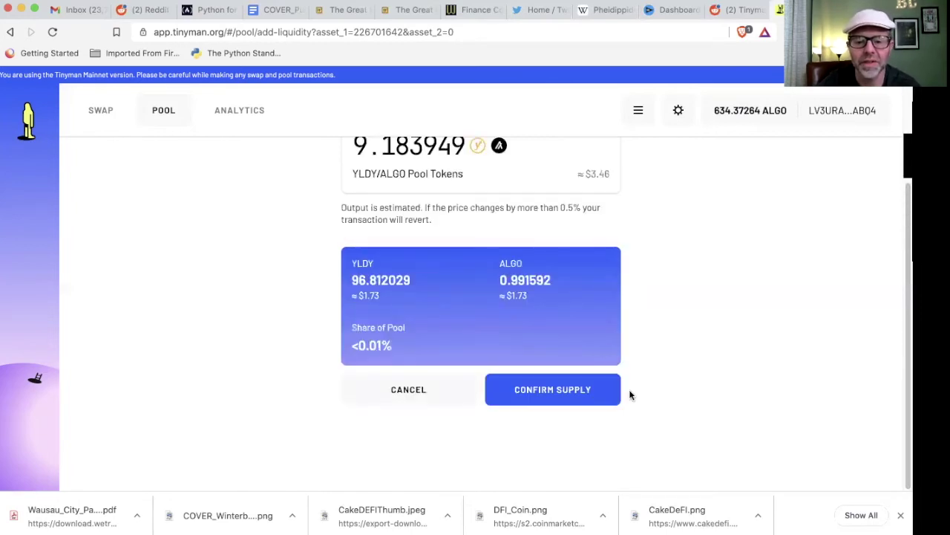
pyautogui.click(568, 392)
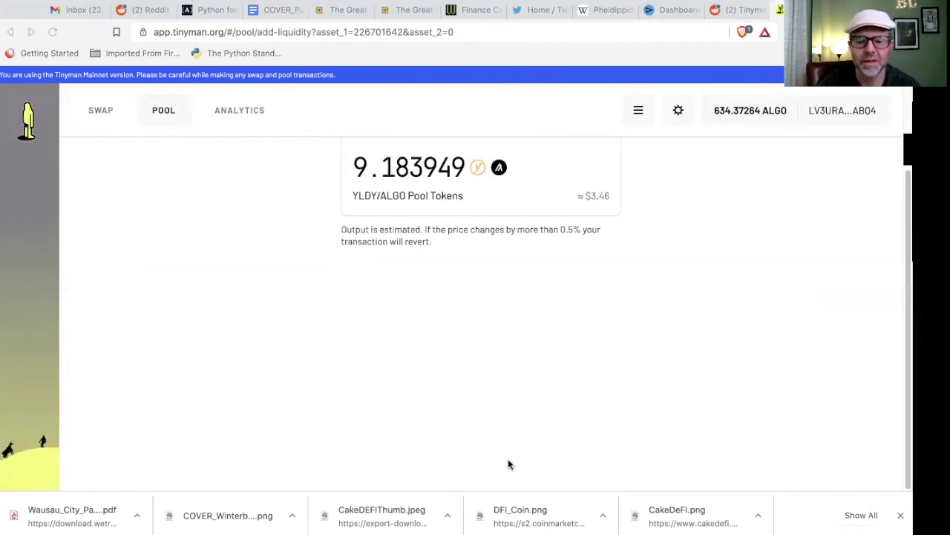
pyautogui.click(461, 335)
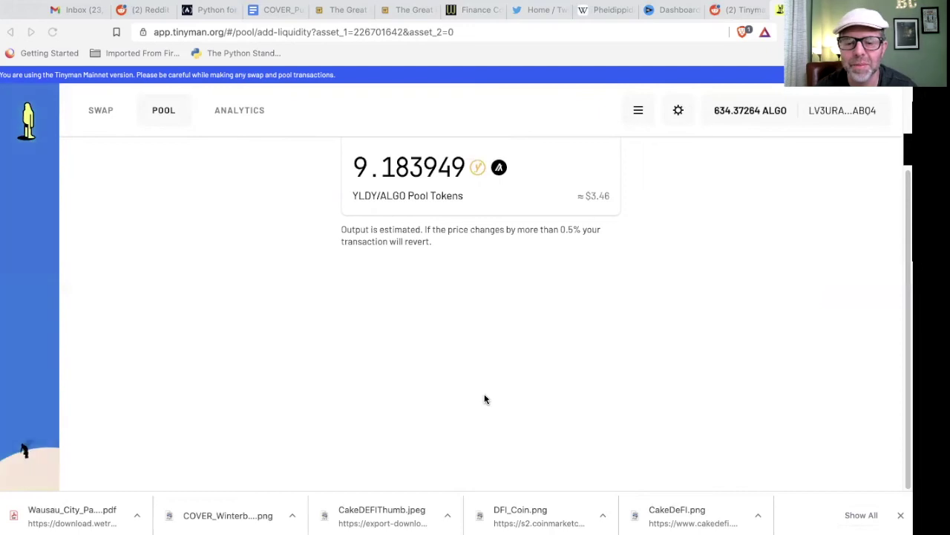
pyautogui.click(485, 399)
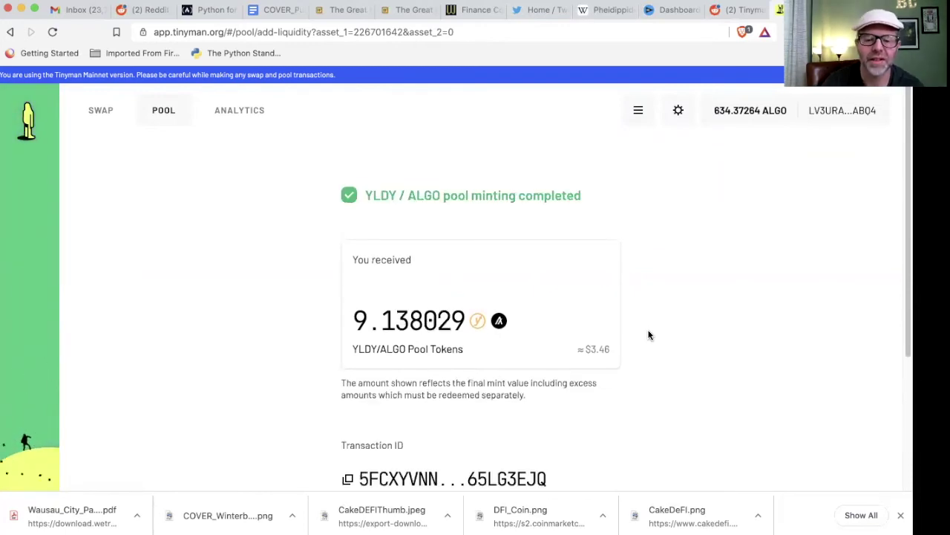
pyautogui.scroll(-1, 649, 334)
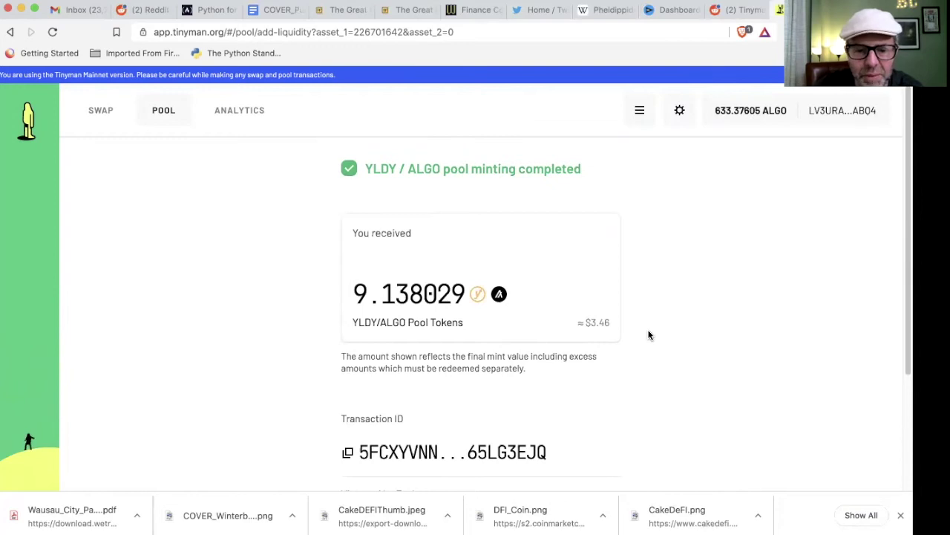
pyautogui.scroll(1, 648, 335)
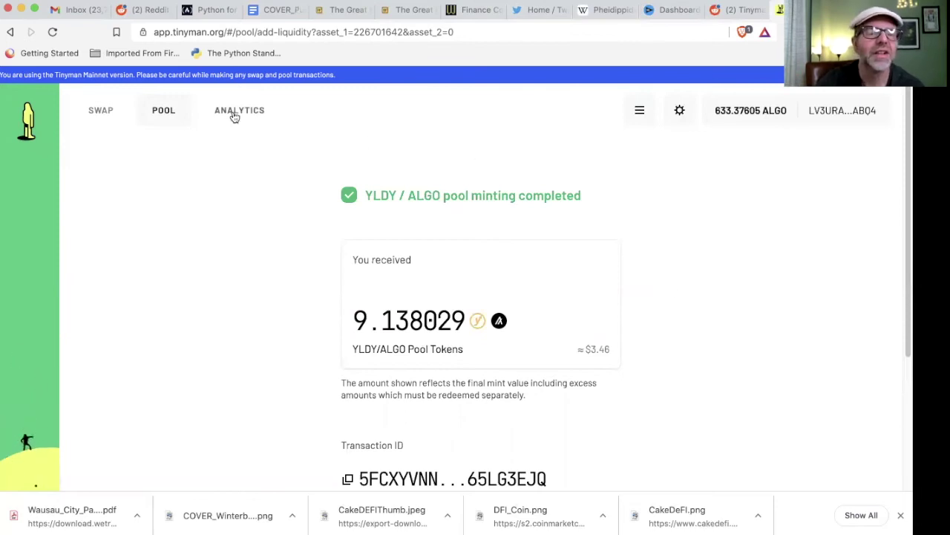
pyautogui.scroll(-1, 255, 338)
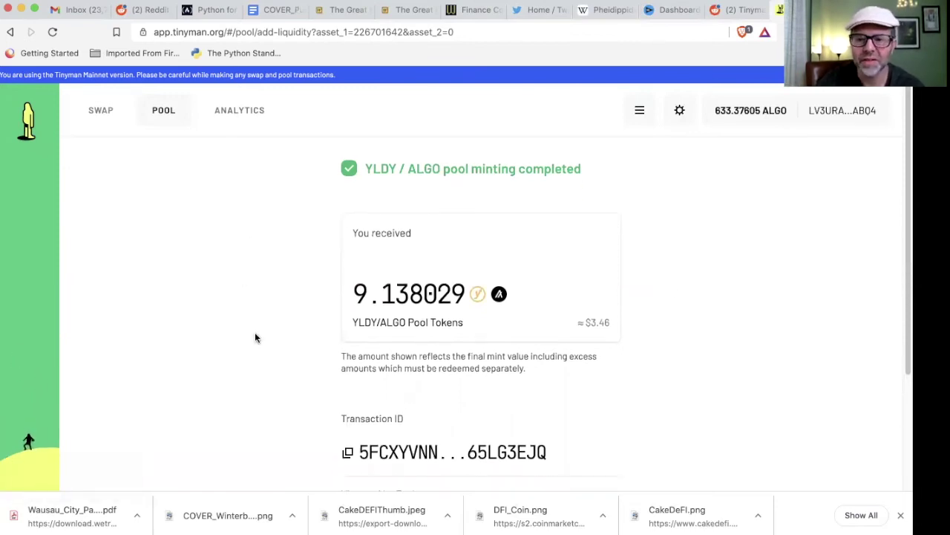
pyautogui.scroll(-5, 254, 338)
pyautogui.scroll(3, 255, 338)
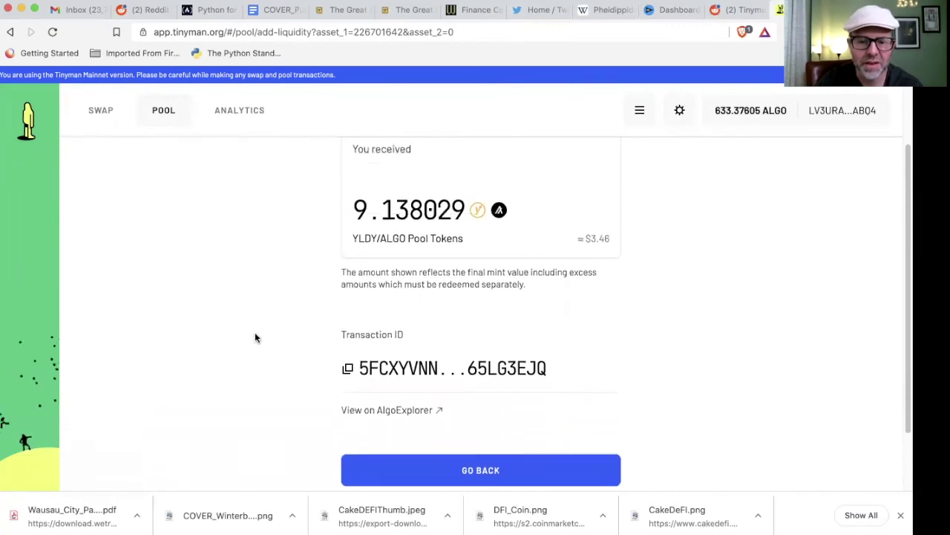
pyautogui.scroll(3, 255, 338)
pyautogui.scroll(-1, 255, 337)
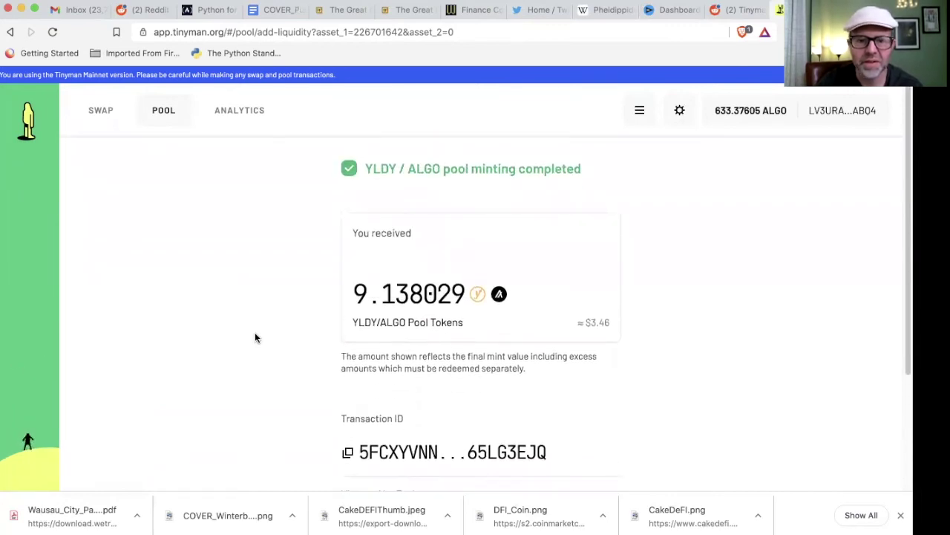
# - Open Analytics and scroll to the Pools table showing YLDY / ALGO at $2.89M TVL
pyautogui.click(255, 109)
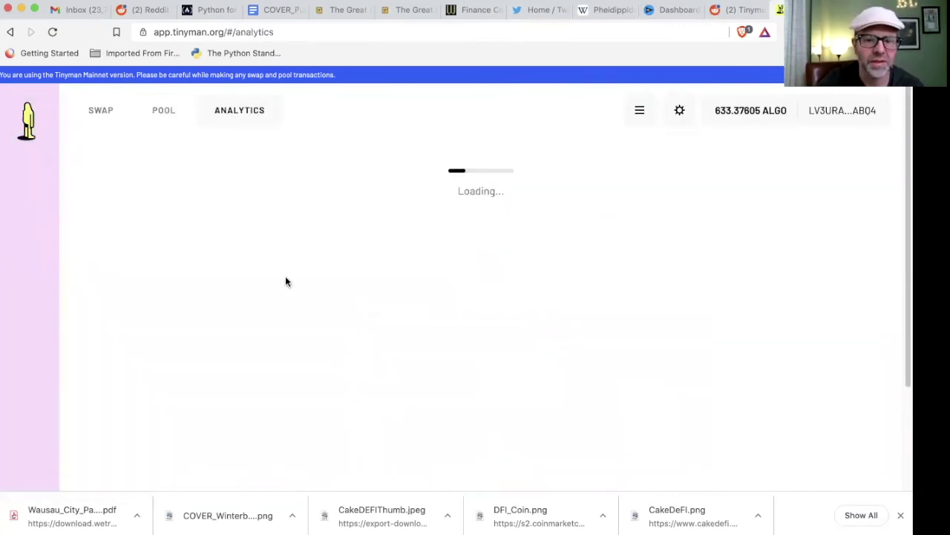
pyautogui.scroll(-3, 286, 281)
pyautogui.scroll(-1, 285, 280)
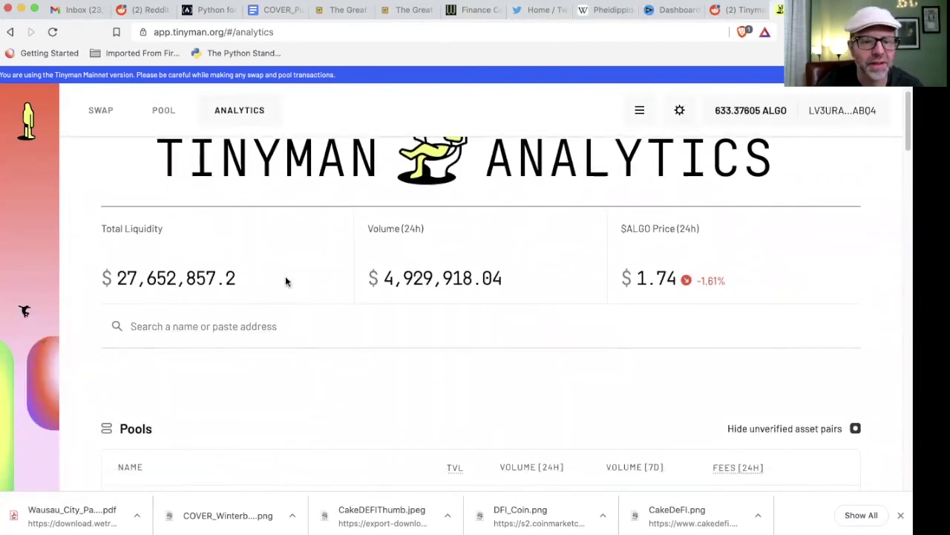
pyautogui.scroll(-4, 286, 281)
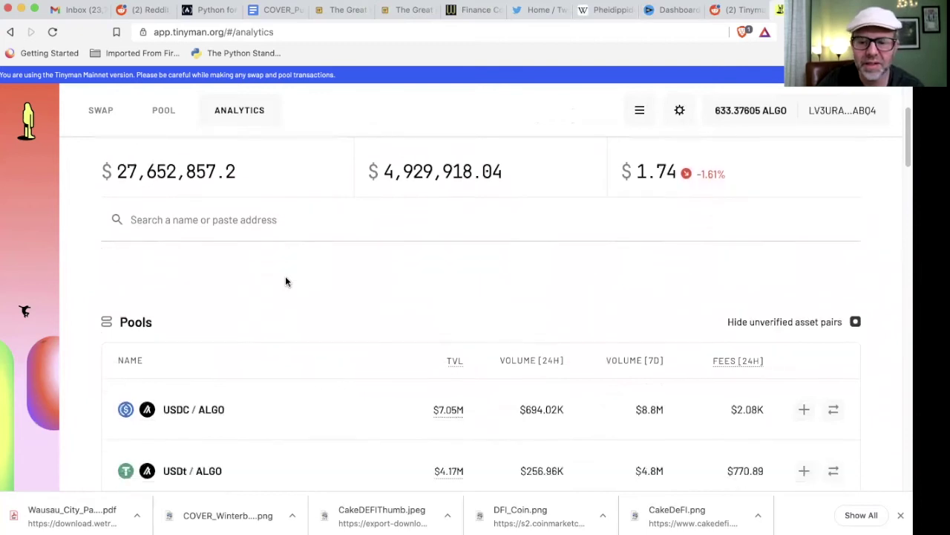
pyautogui.scroll(-1, 286, 282)
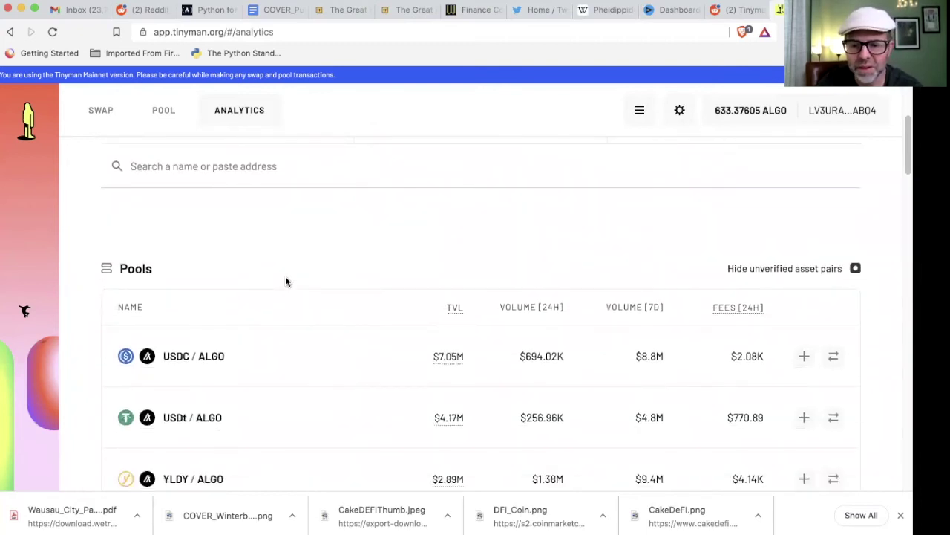
pyautogui.scroll(-2, 286, 281)
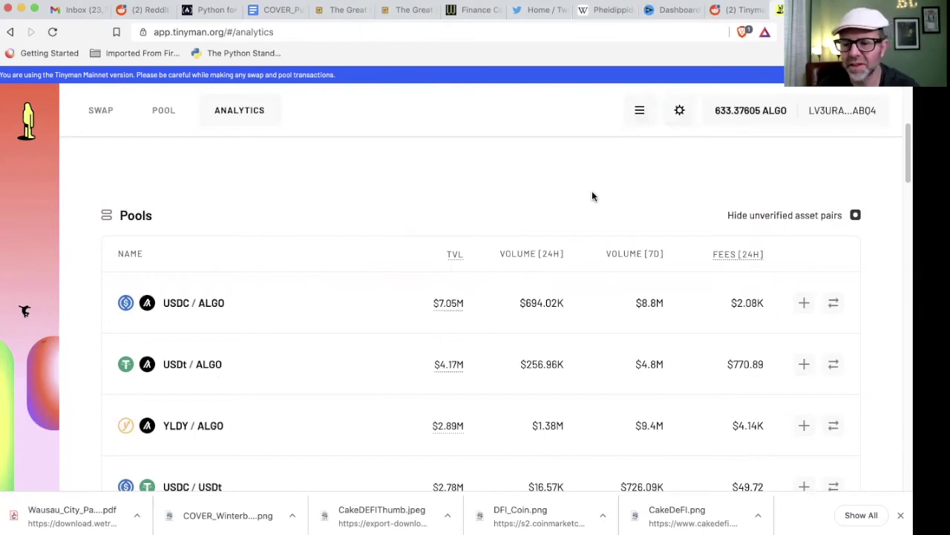
# - Close the AlgoExplorer and MyAlgo wallet tabs, then open and dismiss Tinyman's help links menu
pyautogui.click(775, 9)
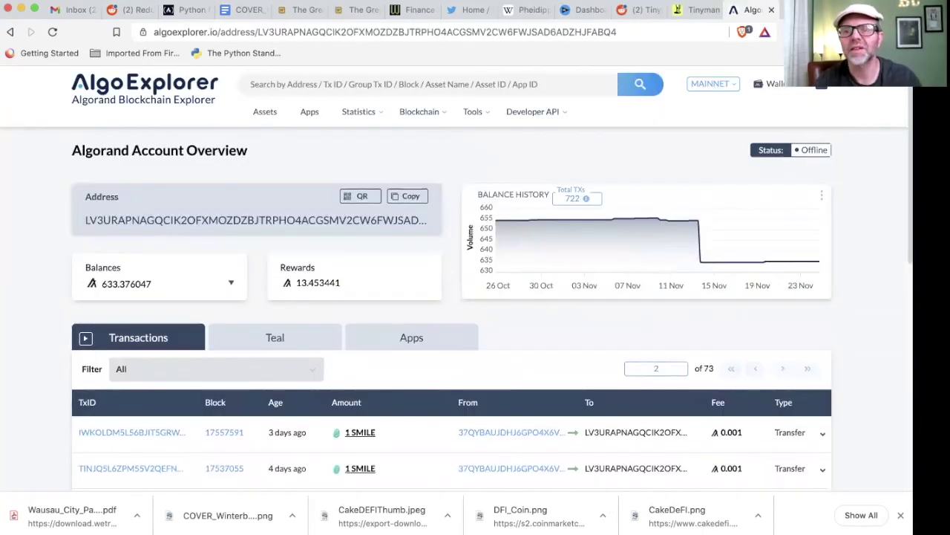
pyautogui.click(773, 11)
pyautogui.click(772, 11)
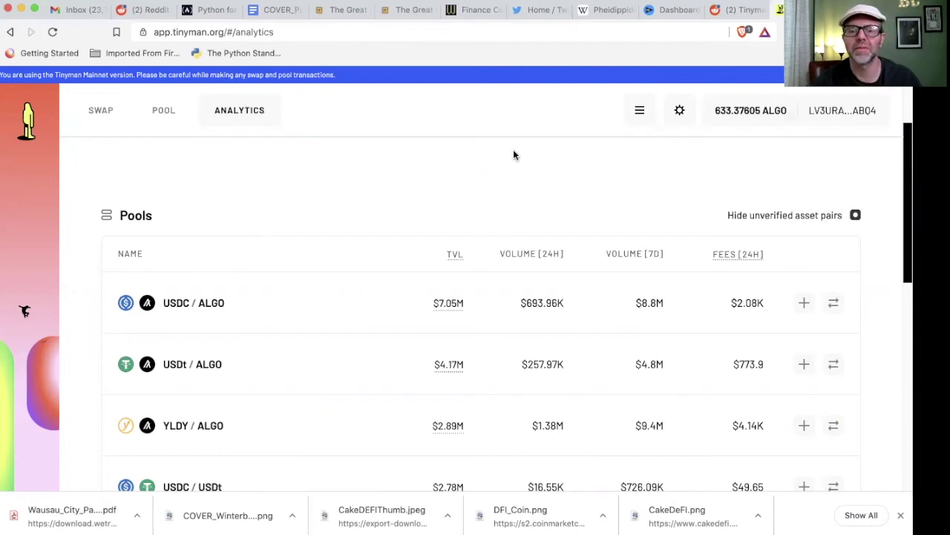
pyautogui.click(632, 108)
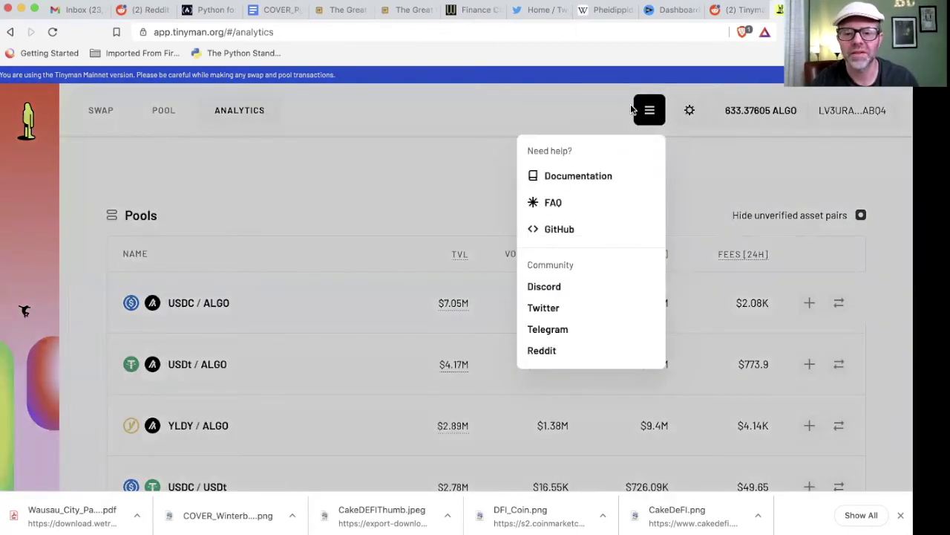
pyautogui.click(631, 104)
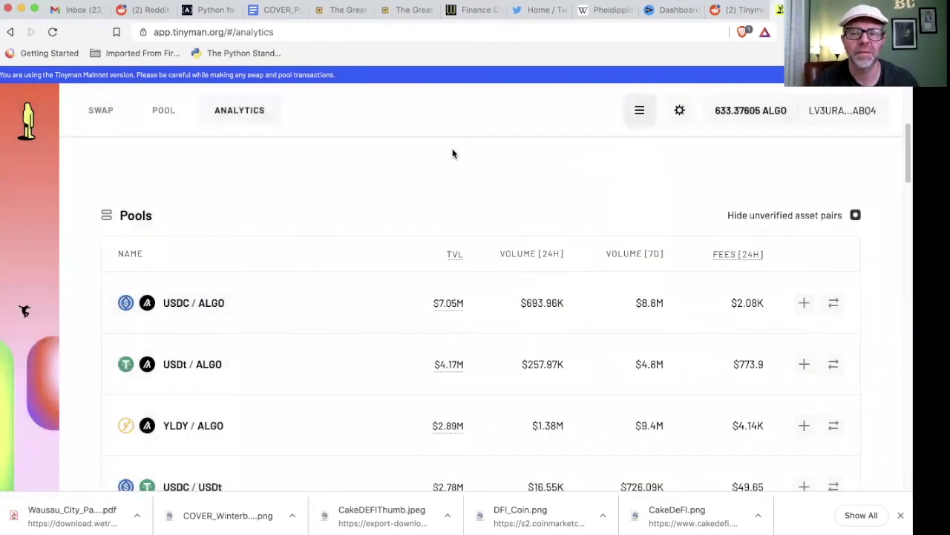